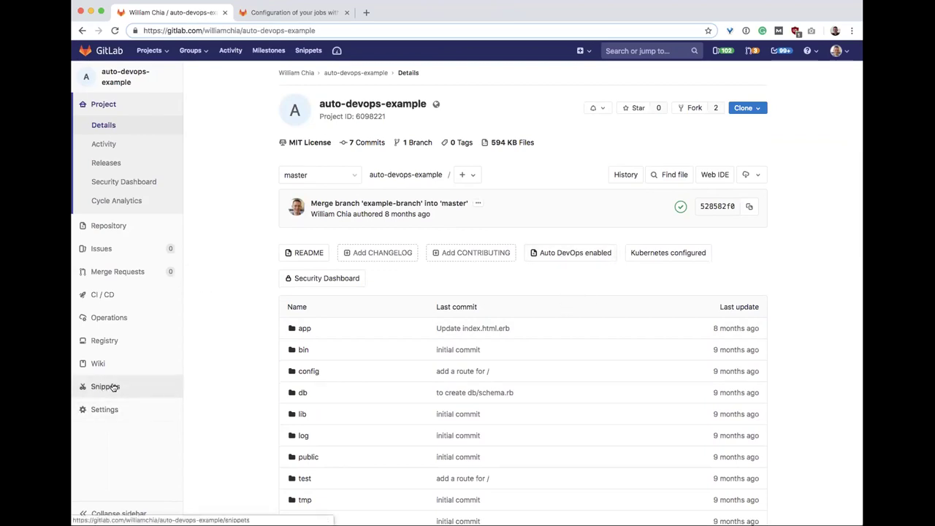
Start a new file in the auto-devops-example repository on master and choose .gitlab-ci.yml as its template type
scroll(230, 349, "down", 5)
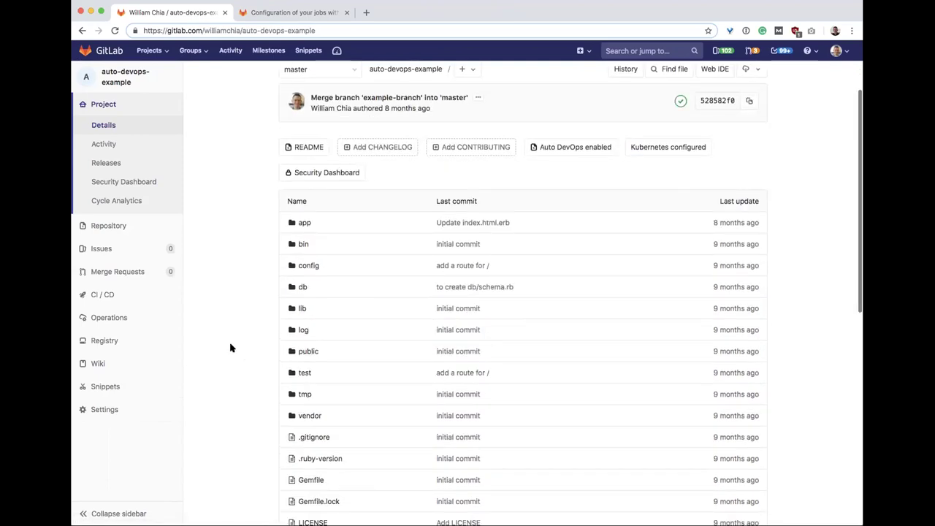
scroll(231, 348, "down", 4)
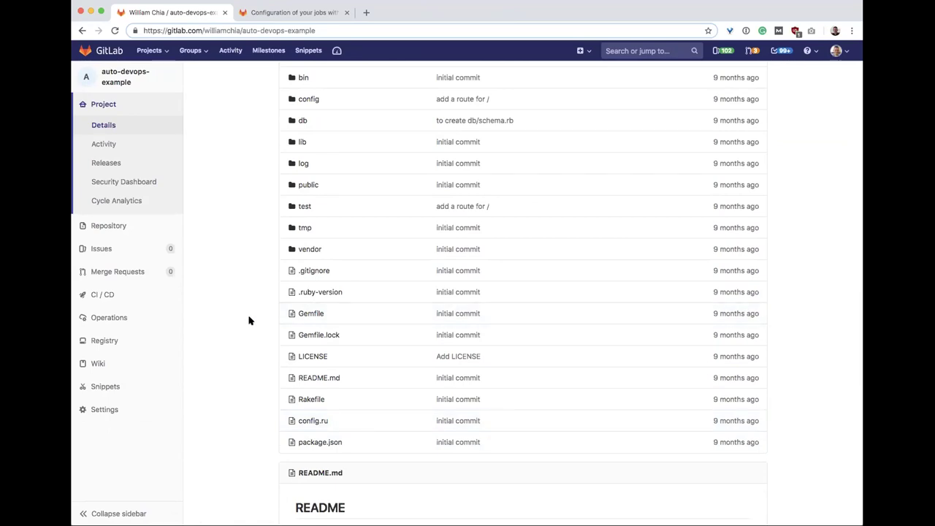
scroll(257, 322, "down", 1)
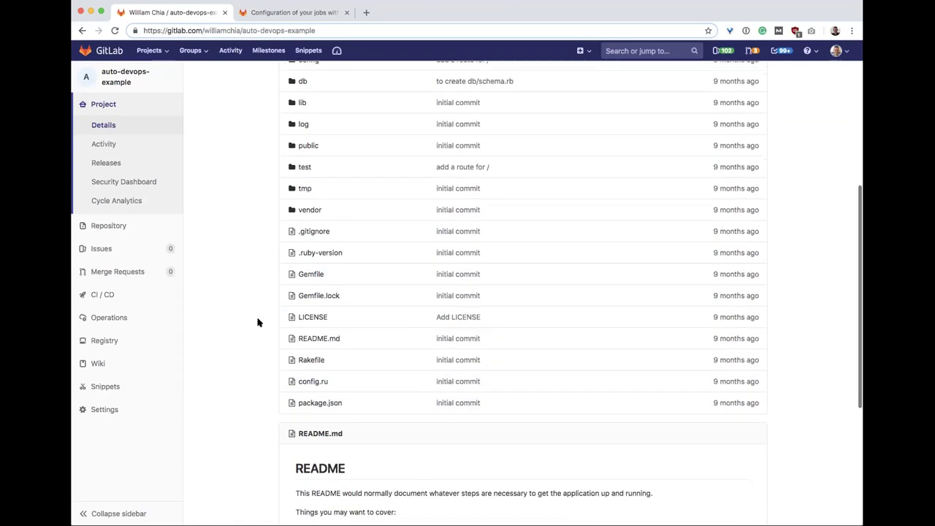
scroll(257, 322, "up", 2)
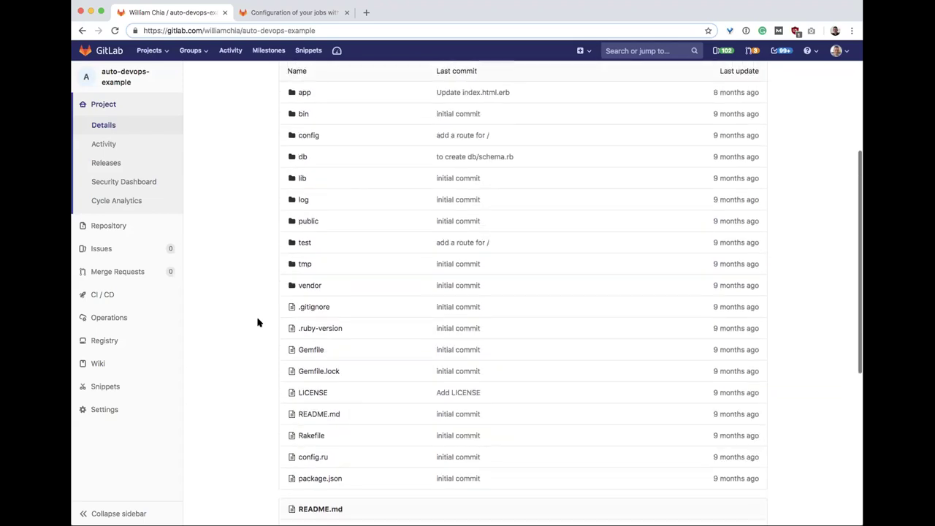
scroll(257, 322, "up", 5)
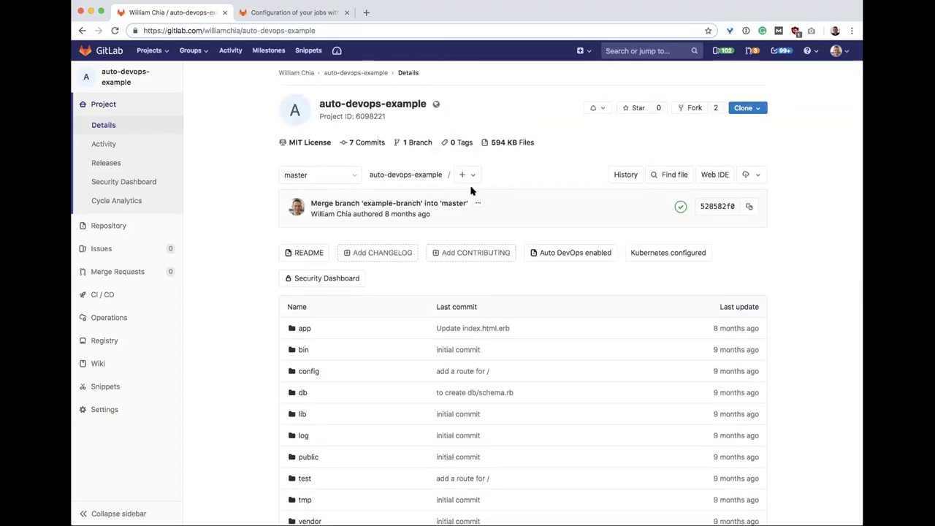
left_click(470, 174)
left_click(492, 214)
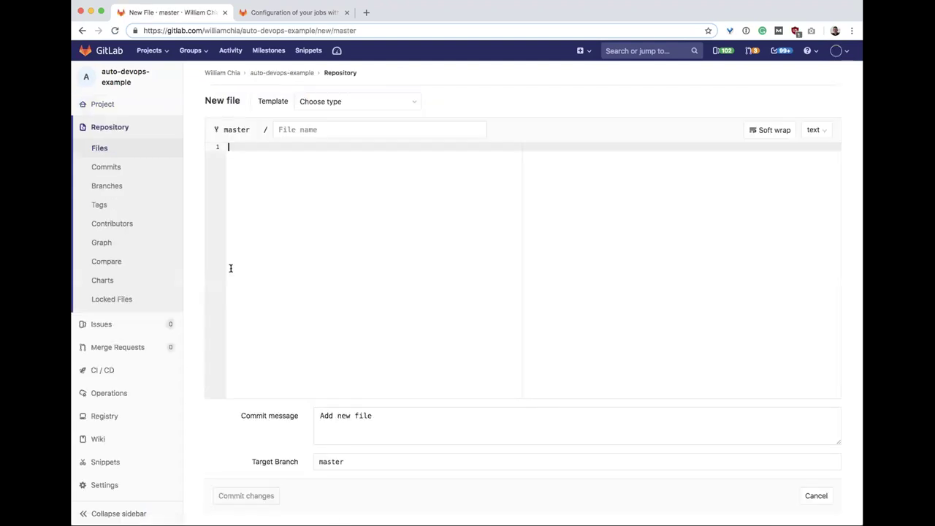
left_click(416, 102)
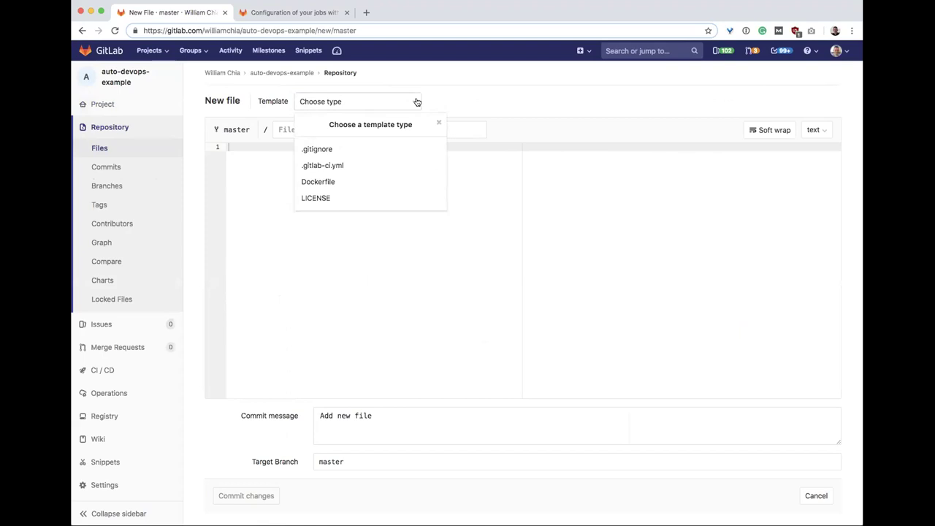
left_click(336, 166)
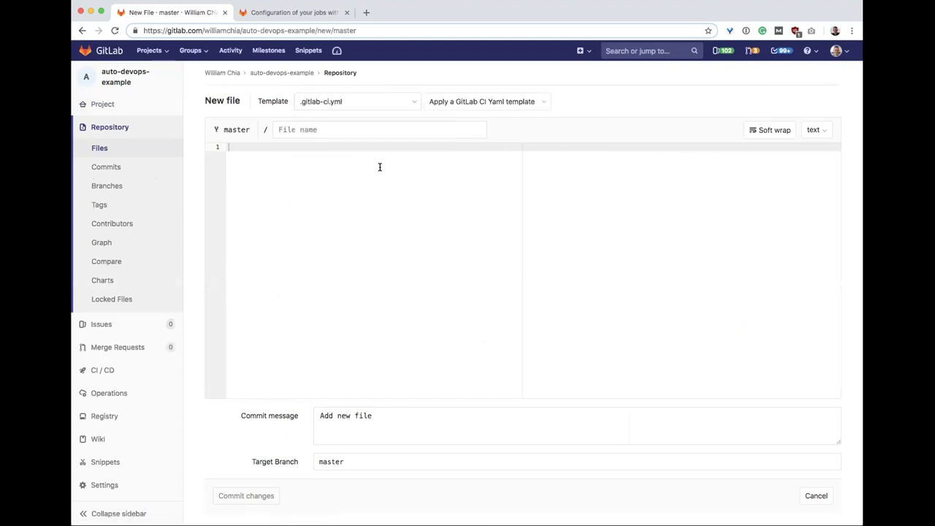
Apply the Go template to the new CI configuration file
left_click(543, 103)
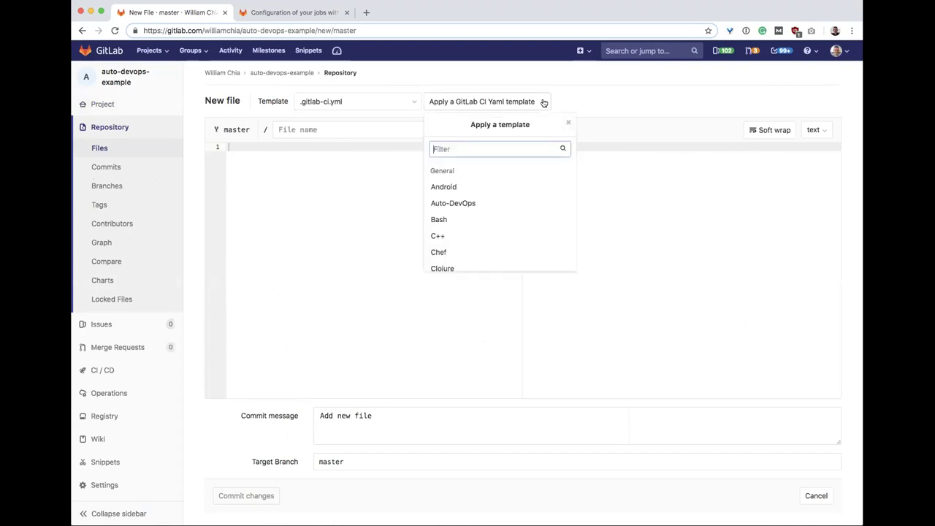
scroll(507, 192, "down", 3)
scroll(509, 195, "down", 1)
left_click(486, 183)
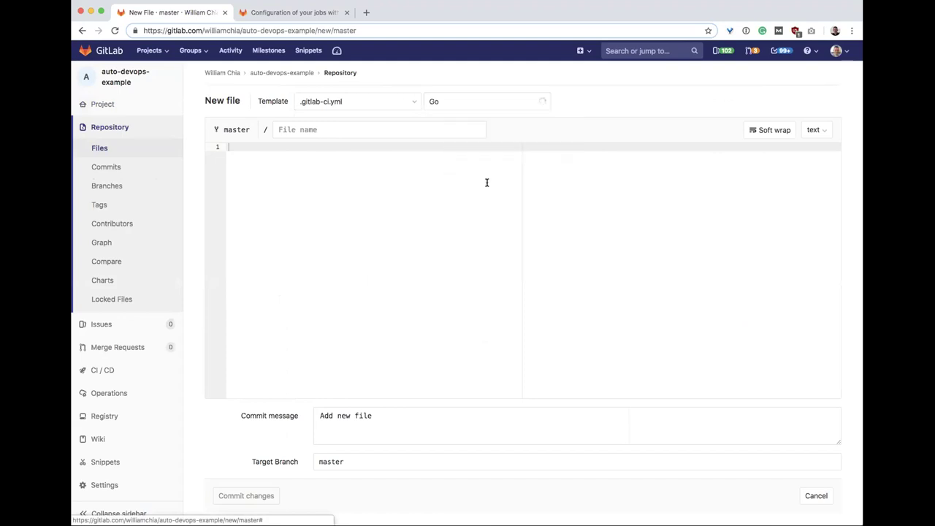
Replace the file's contents with the Laravel CI template
left_click(546, 102)
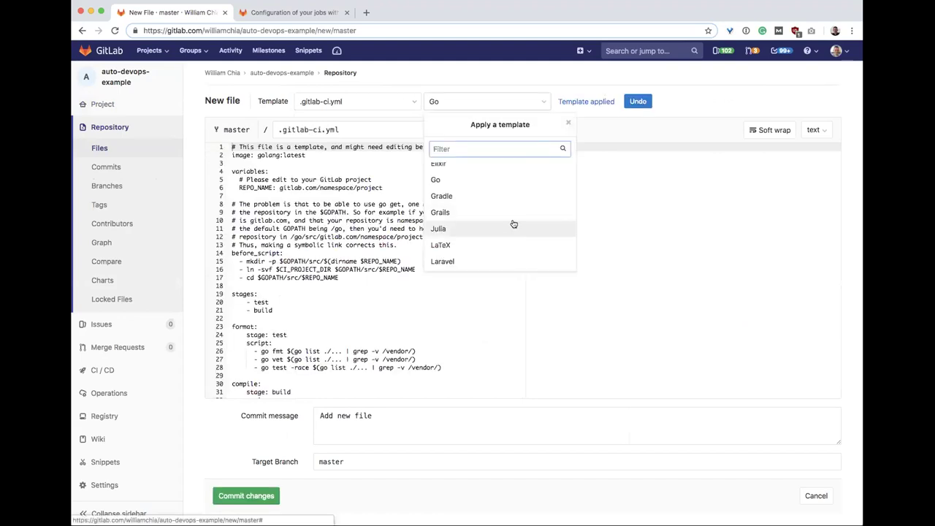
scroll(504, 250, "down", 2)
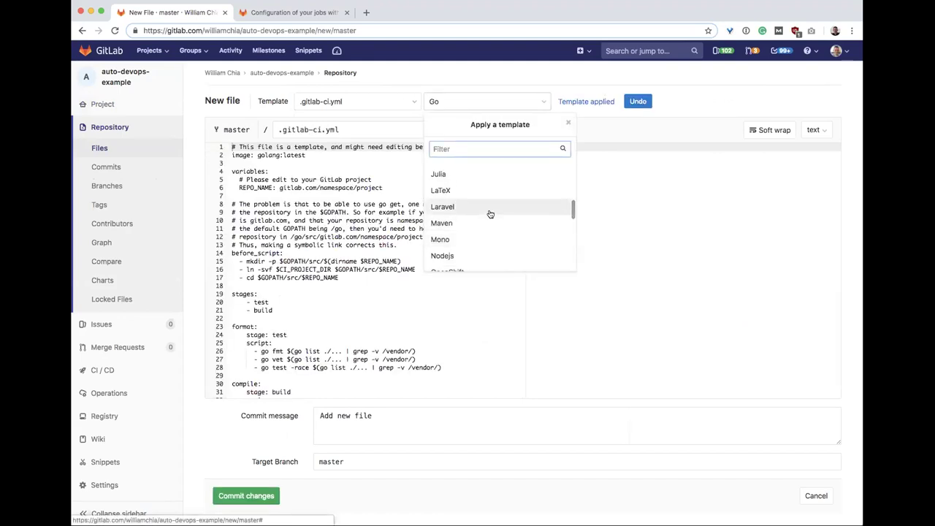
left_click(490, 213)
Apply the Auto-DevOps template to the .gitlab-ci.yml file
left_click(548, 105)
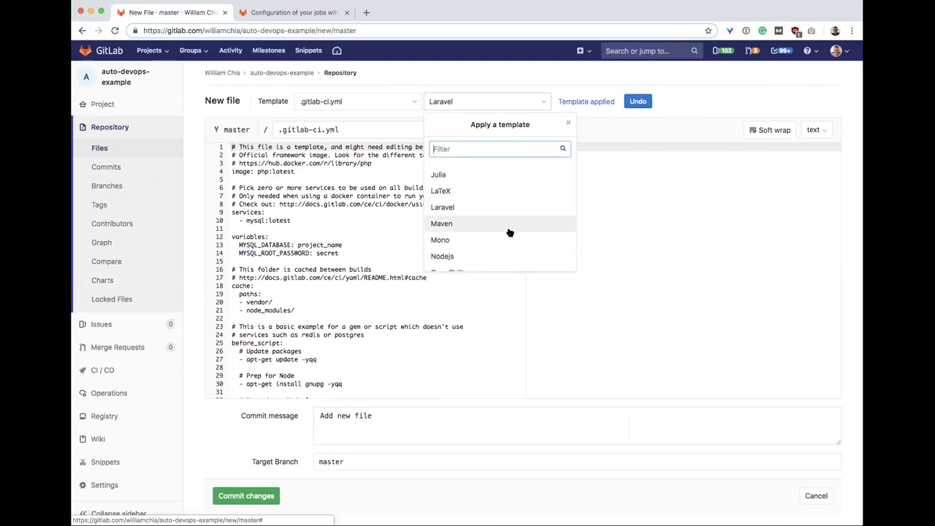
scroll(510, 228, "up", 5)
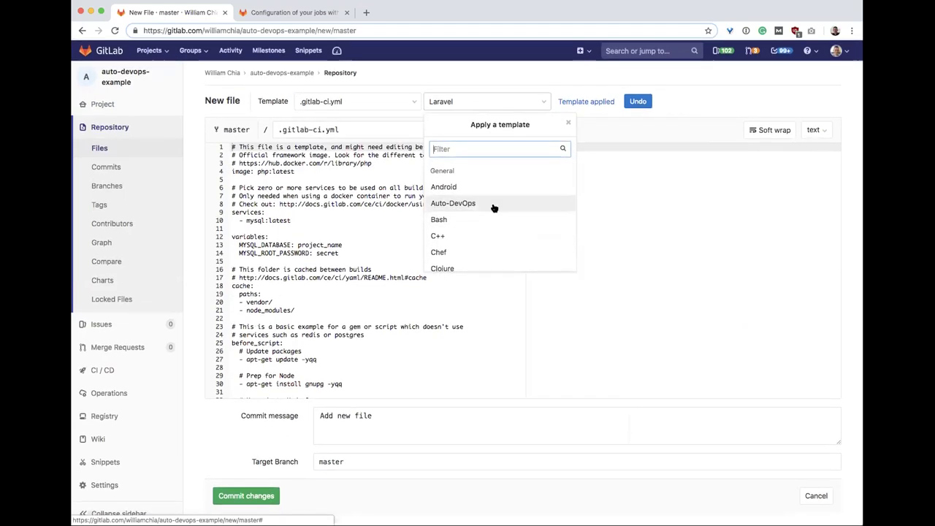
left_click(477, 205)
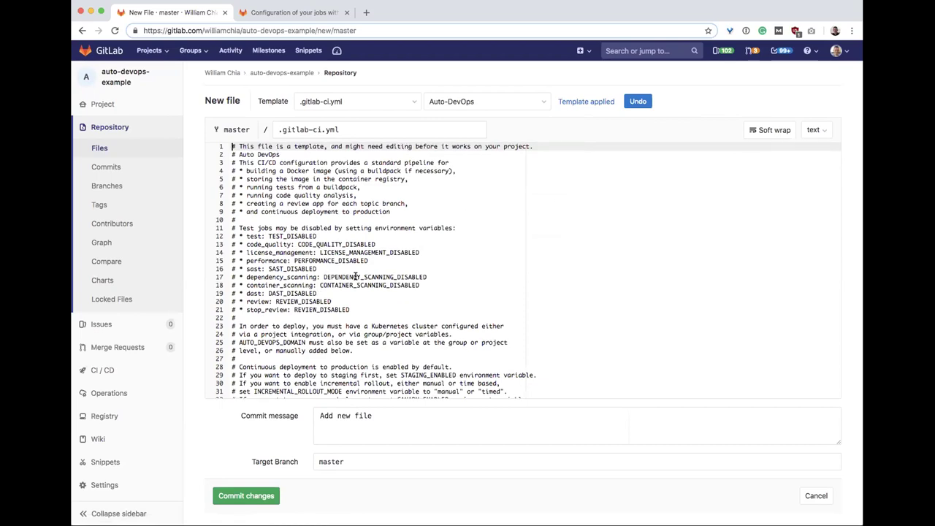
Skim the full Auto-DevOps template, from the opening comments through the job definitions to the rollout jobs and back
scroll(355, 275, "down", 15)
scroll(355, 275, "down", 20)
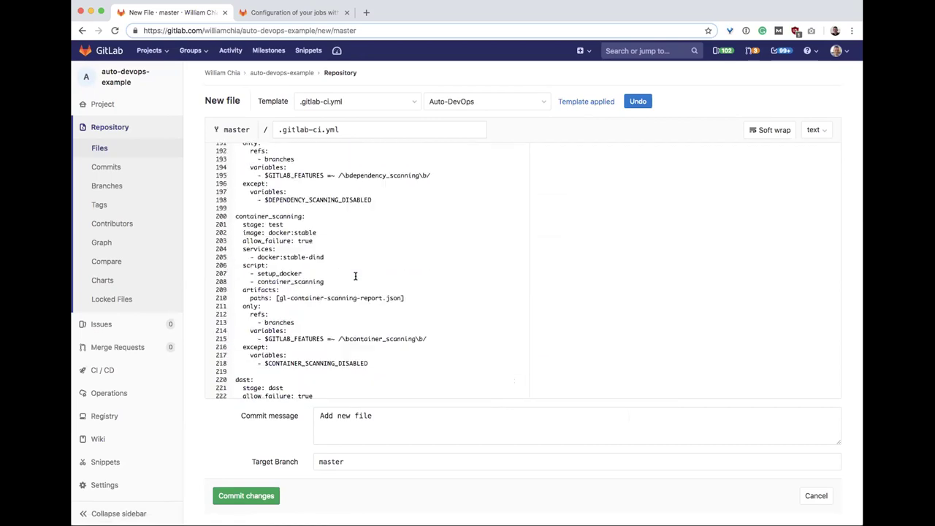
scroll(355, 276, "down", 20)
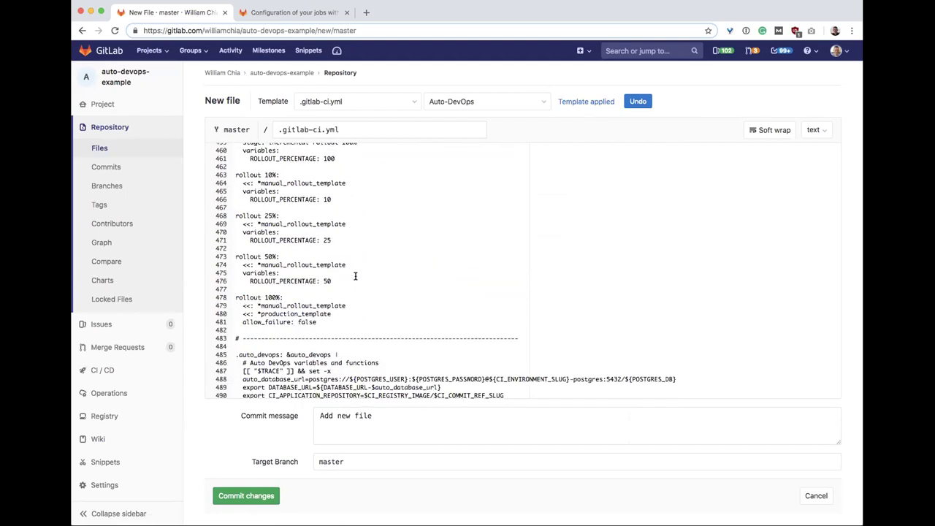
scroll(355, 276, "up", 20)
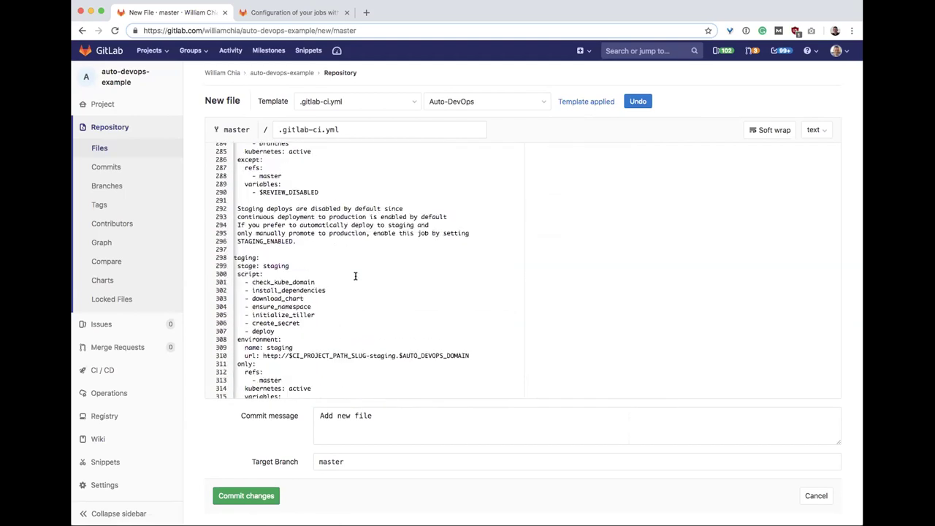
scroll(355, 276, "up", 13)
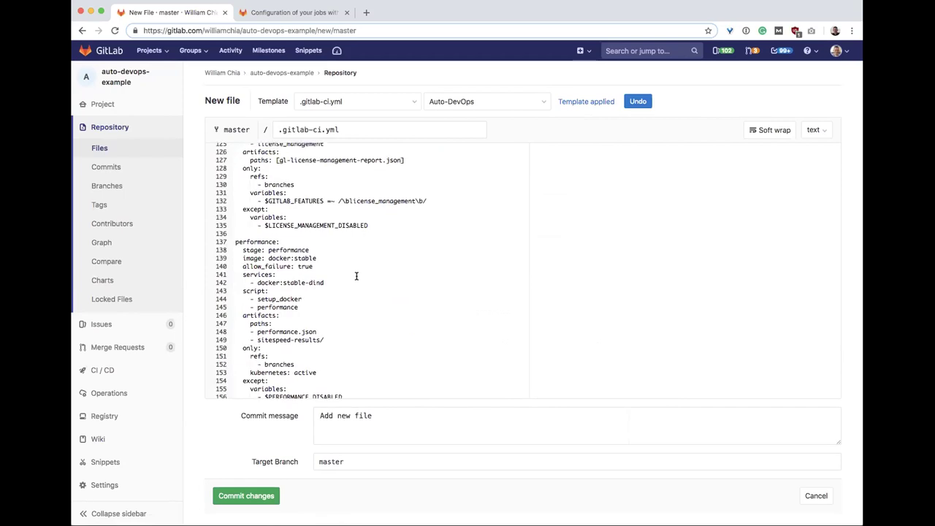
scroll(356, 276, "up", 20)
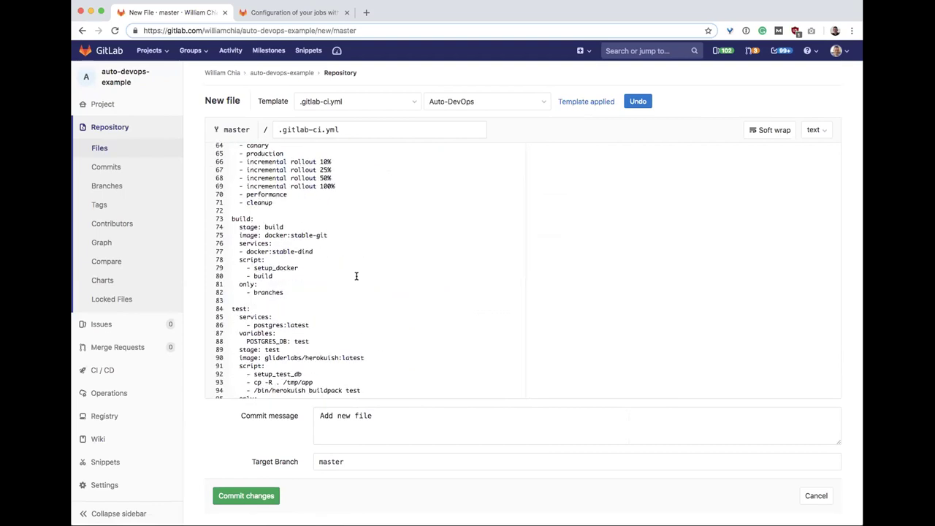
scroll(414, 278, "up", 2)
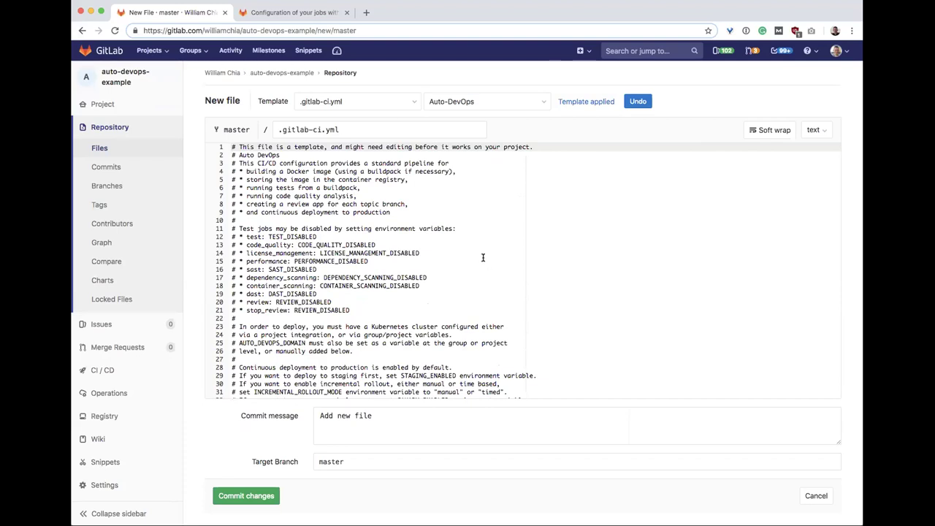
Examine the template's stages list and its build, test, code_quality and license_management jobs, keeping Auto-DevOps selected as the template
scroll(483, 258, "down", 14)
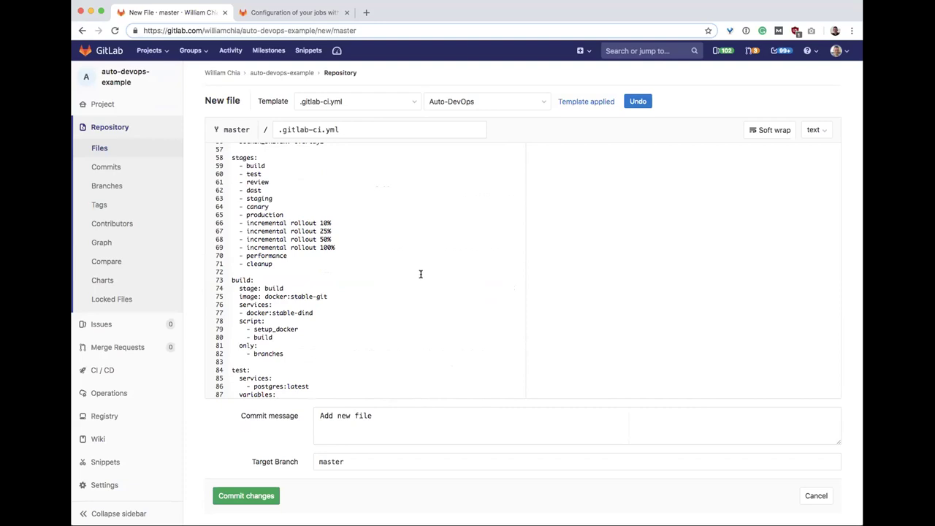
scroll(315, 285, "down", 2)
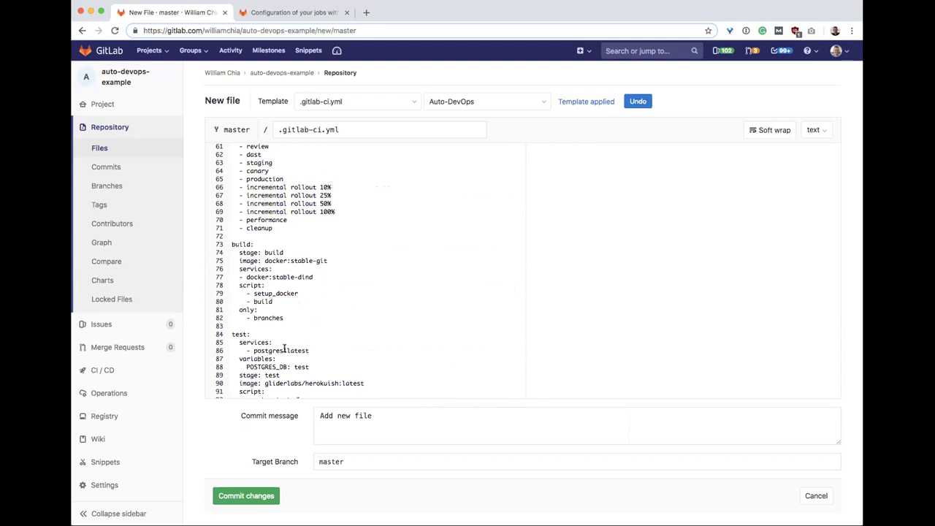
scroll(366, 339, "down", 3)
scroll(366, 339, "down", 4)
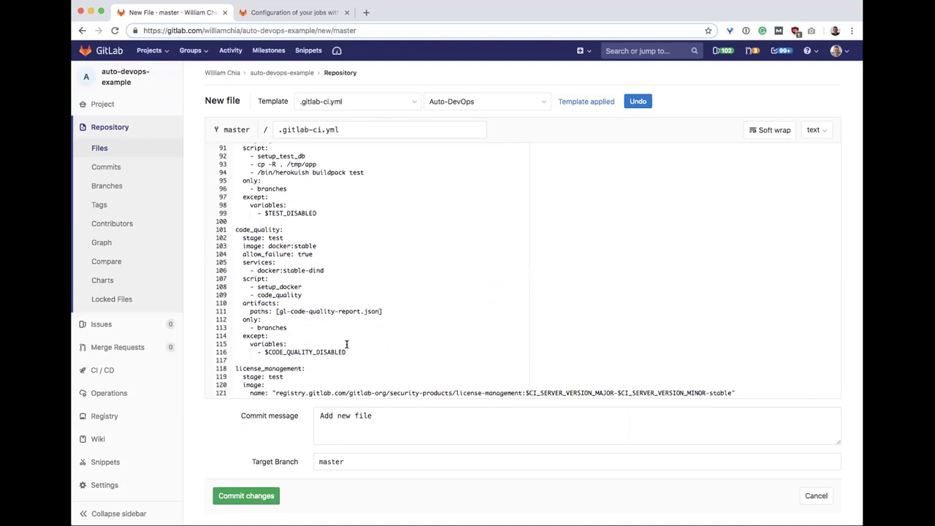
scroll(364, 339, "down", 3)
scroll(364, 339, "down", 1)
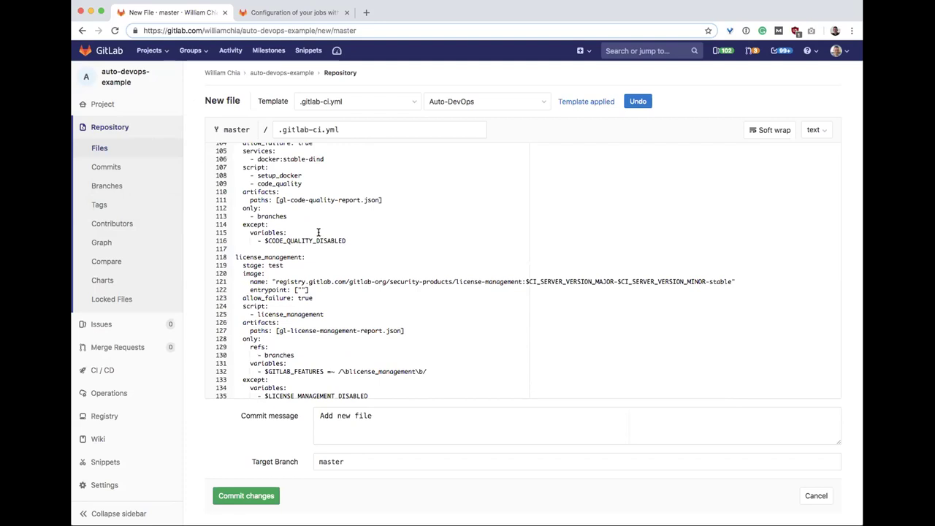
left_click(526, 104)
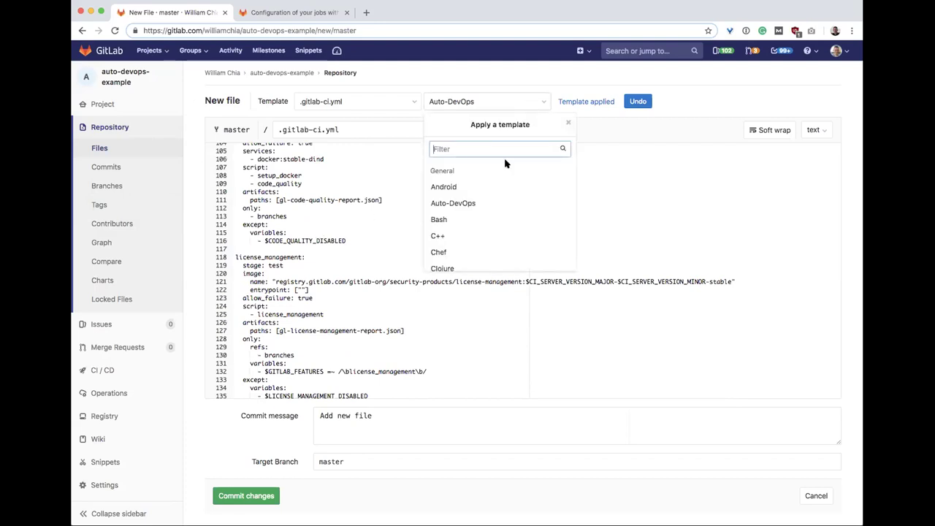
left_click(463, 203)
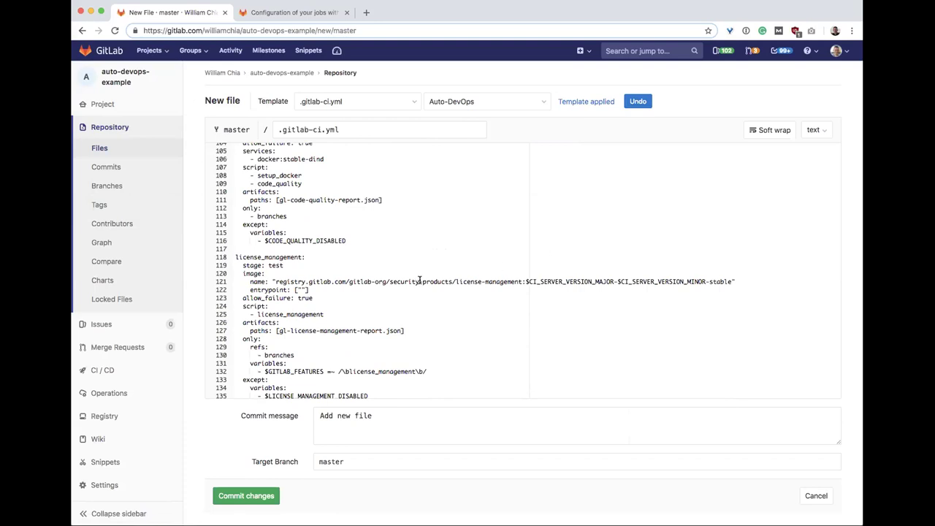
Consult the GitLab Docs page on configuring jobs with .gitlab-ci.yml for its reserved keywords, job parameters and extends examples, and return to the new file
left_click(267, 15)
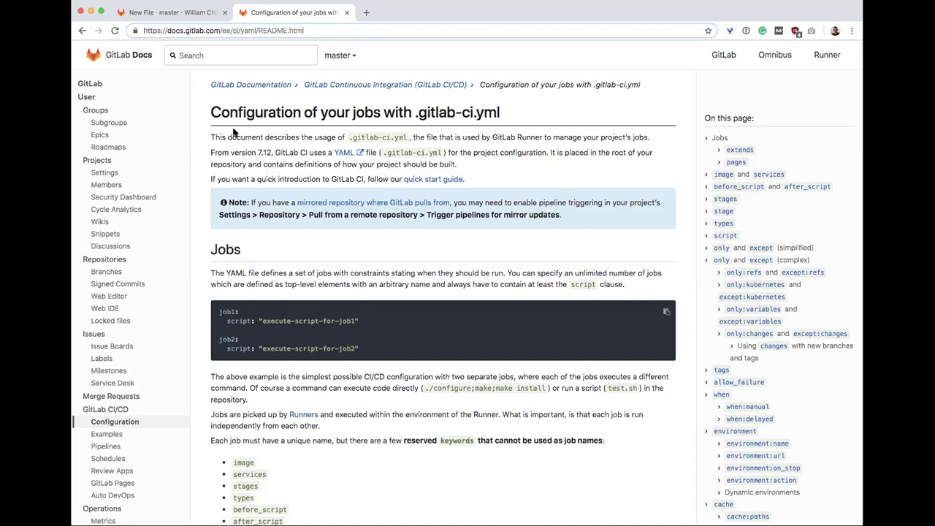
triple_click(254, 111)
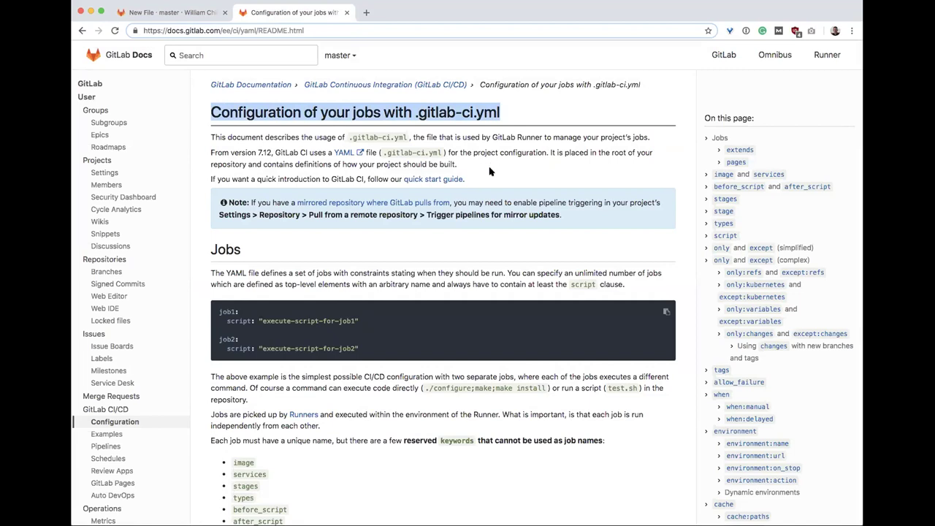
scroll(483, 173, "down", 5)
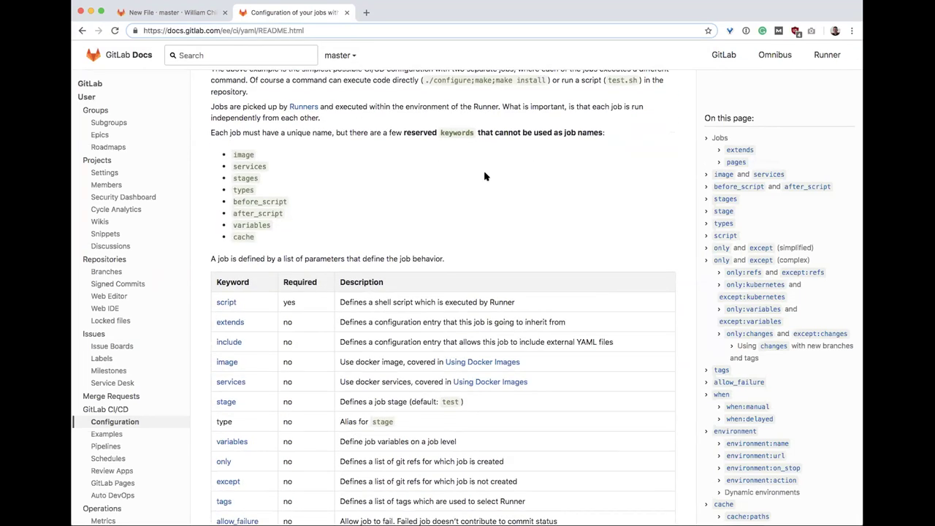
scroll(484, 175, "down", 1)
scroll(451, 182, "up", 3)
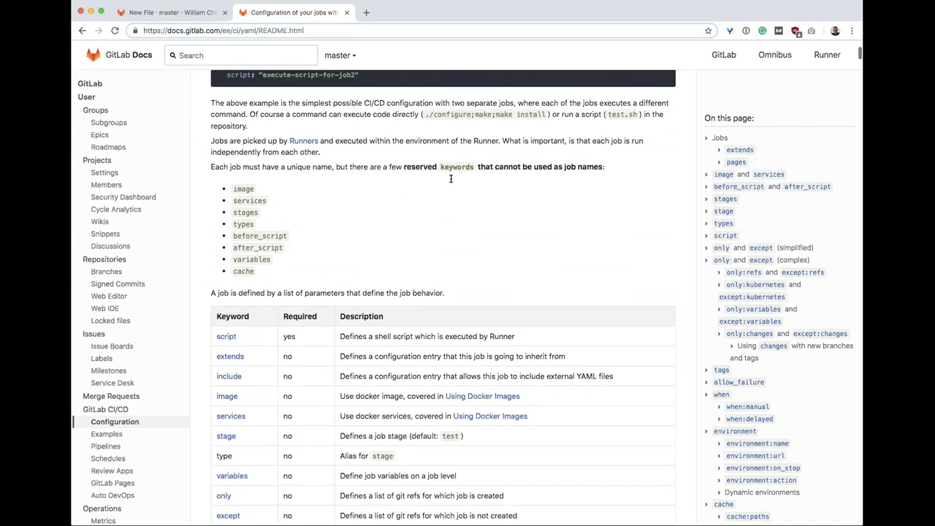
scroll(451, 182, "down", 3)
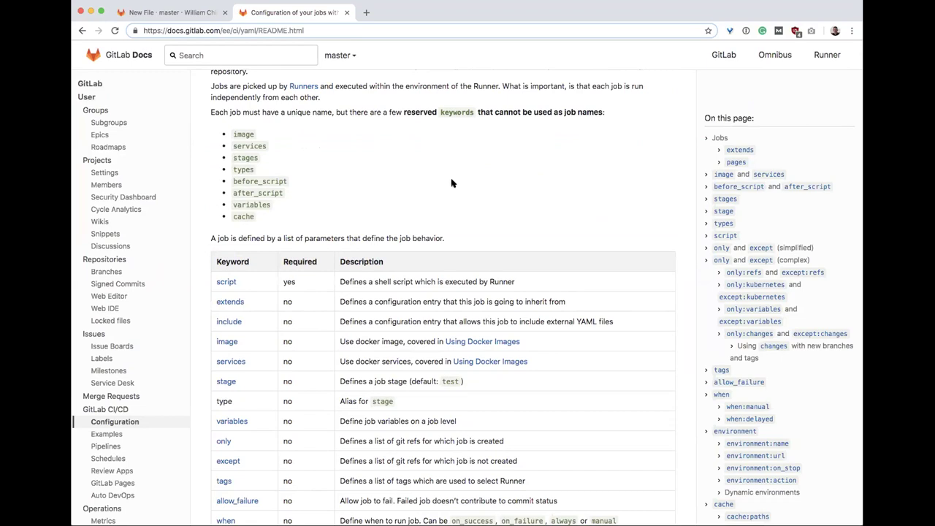
scroll(434, 188, "down", 1)
scroll(339, 299, "down", 10)
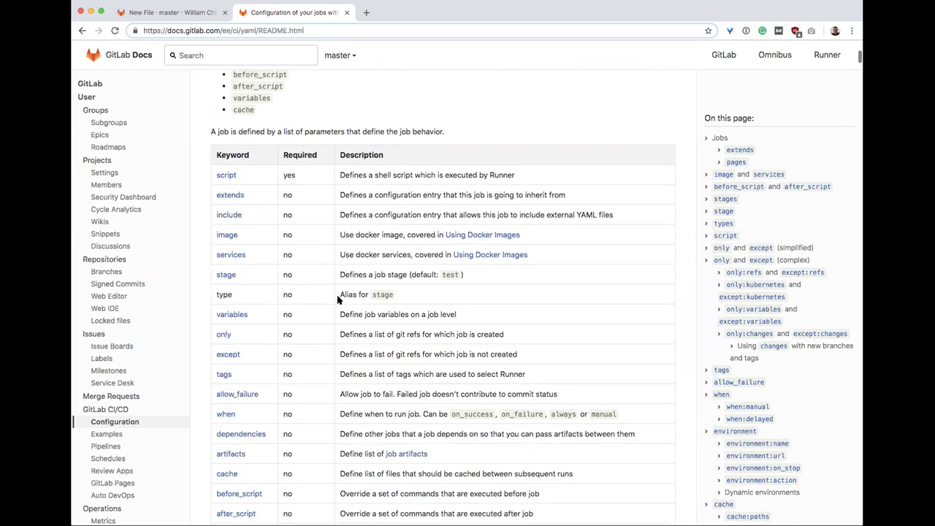
scroll(339, 299, "down", 15)
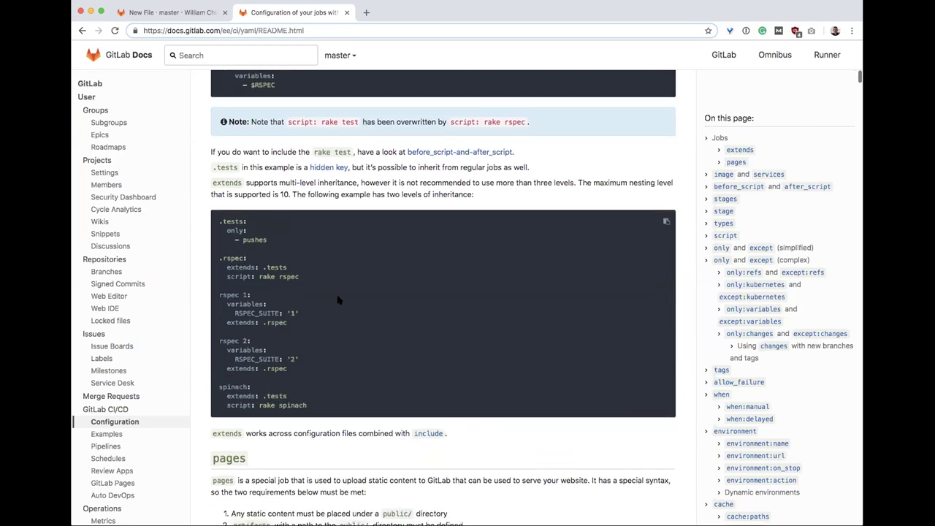
left_click(143, 10)
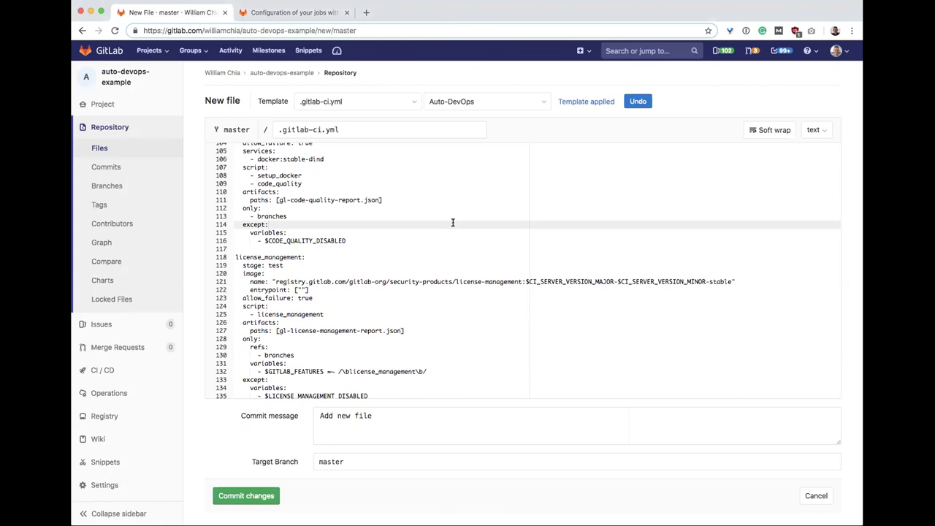
Search the template for "dast" and go through the matches as far as the entry in the stages list
key("super+f")
type("da")
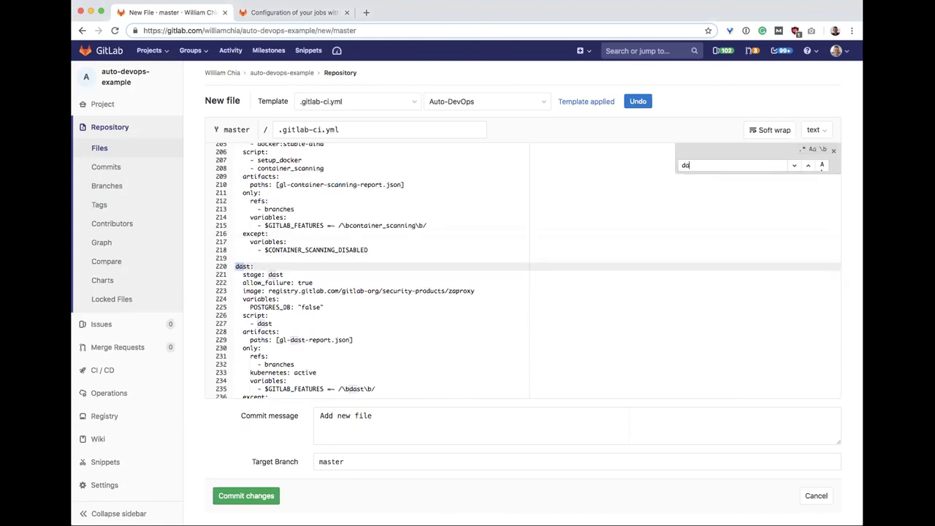
type("st")
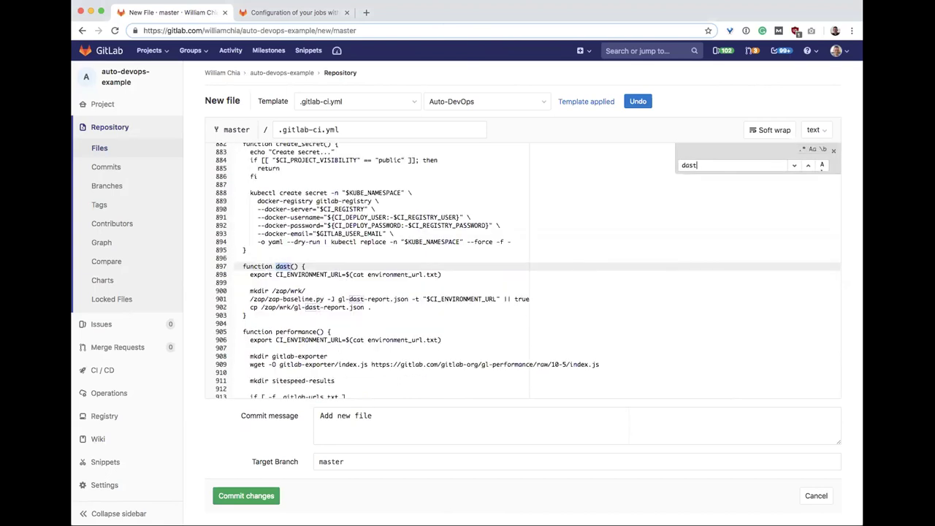
key("Return")
key("Return")
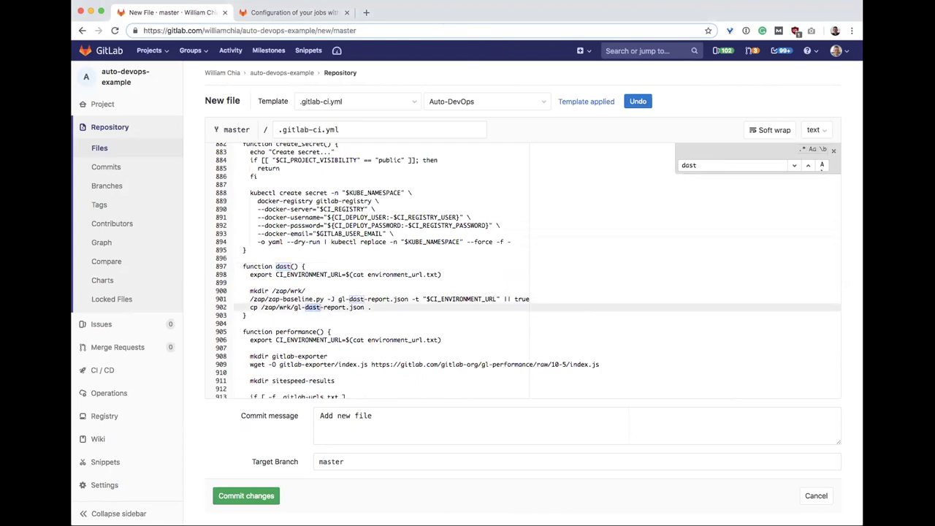
key("Return")
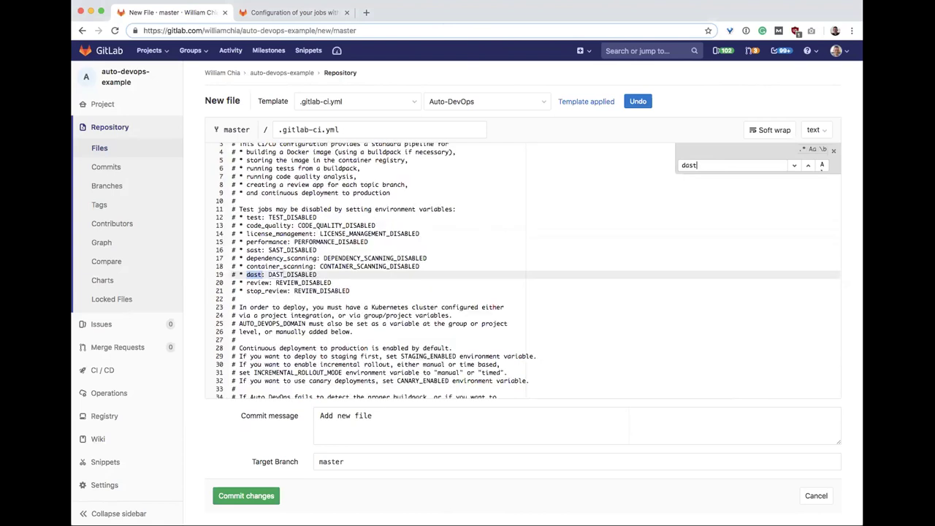
key("Return")
key("Return")
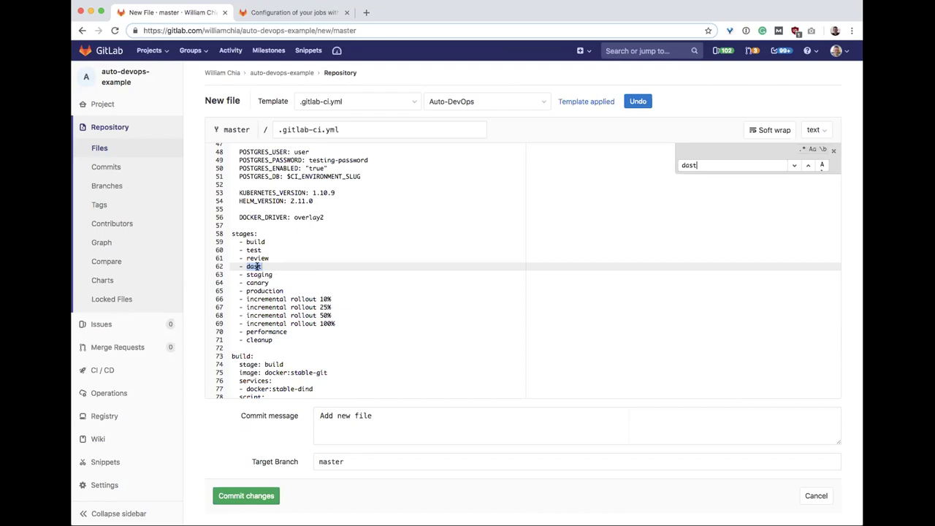
Find the dast job definition below the container scanning job and highlight its settings, from the stage through the except variables
key("super+alt+f")
key("Return")
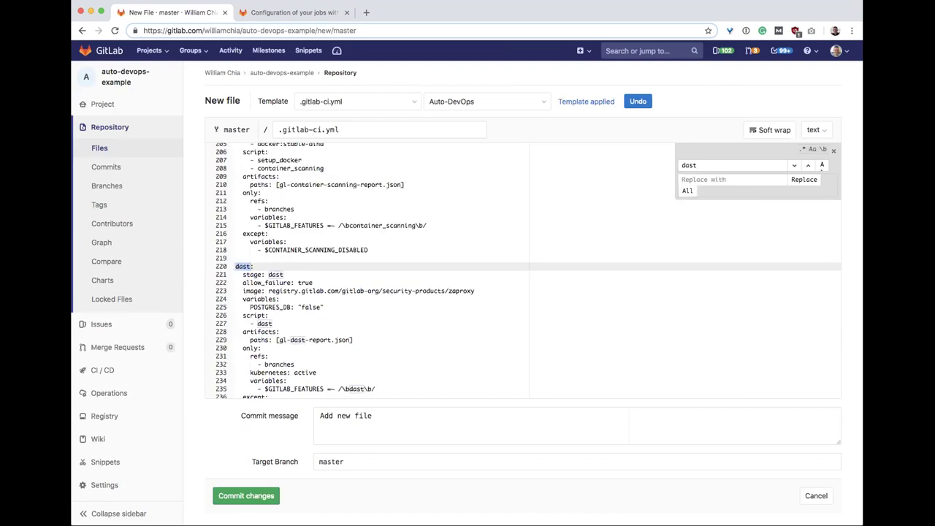
scroll(252, 282, "down", 3)
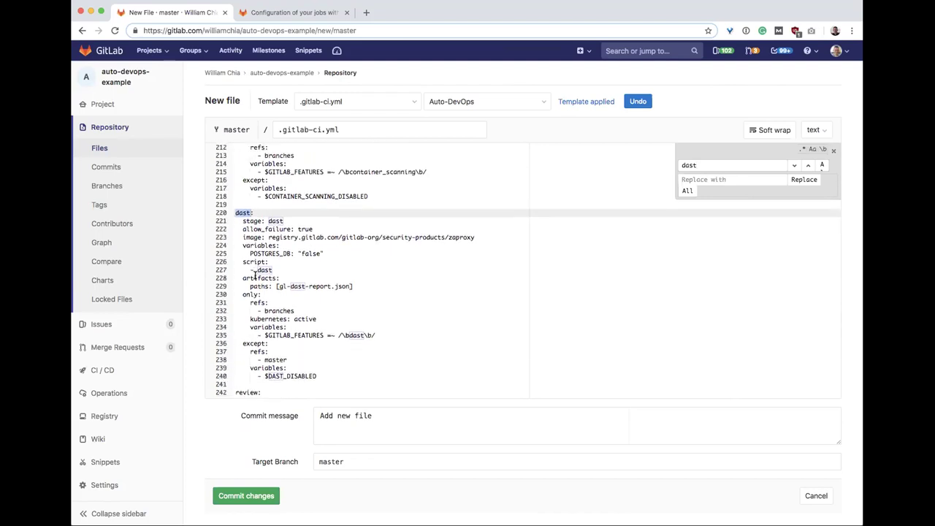
left_click_drag(241, 193, 329, 353)
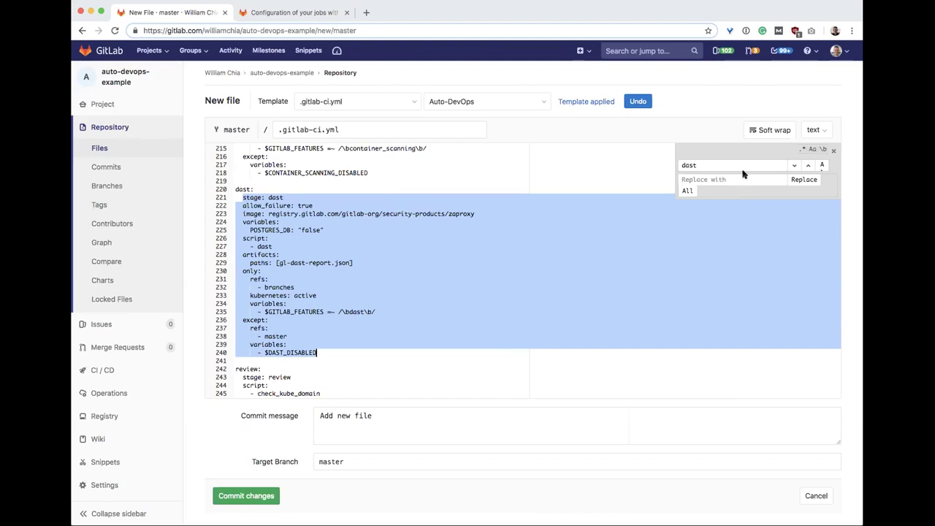
Search the web for "gitlab runner windows" in a new browser tab and open the GitLab Docs page Install GitLab Runner on Windows
key("super+t")
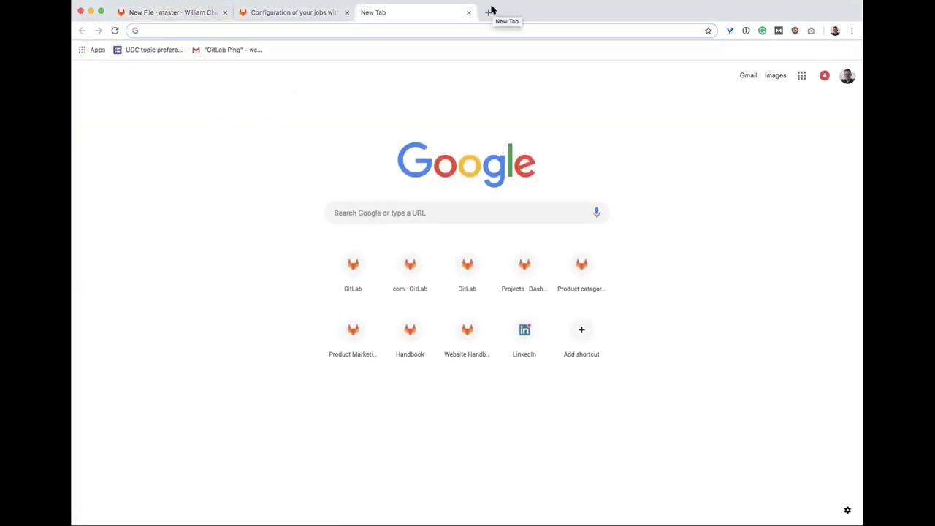
type("gitlab ")
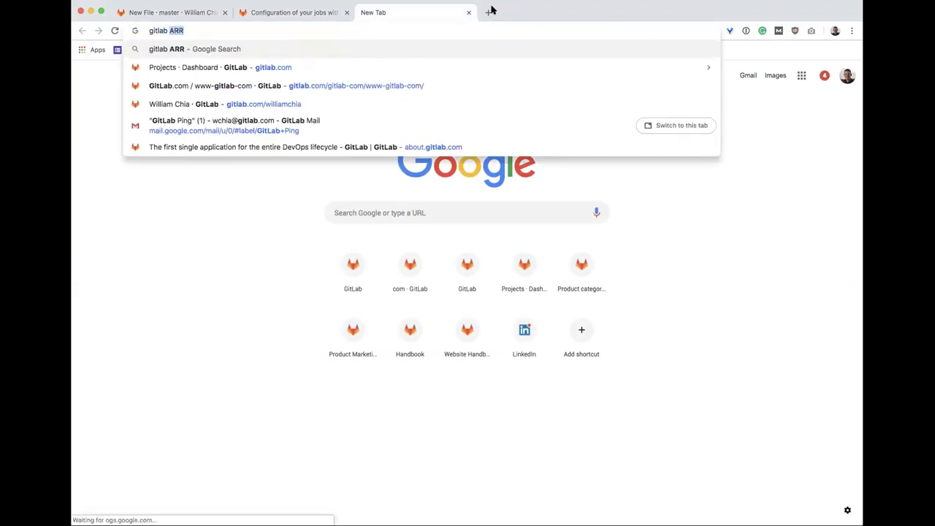
type("runner windows")
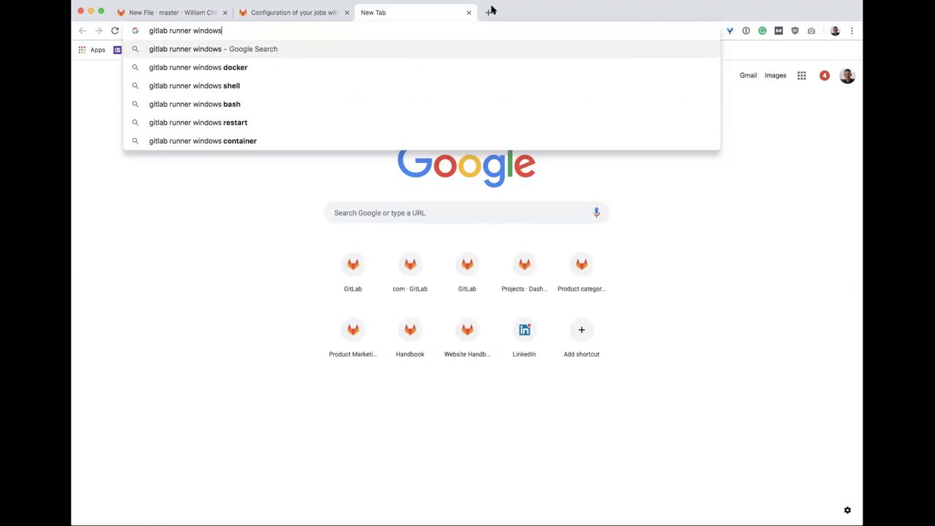
key("Return")
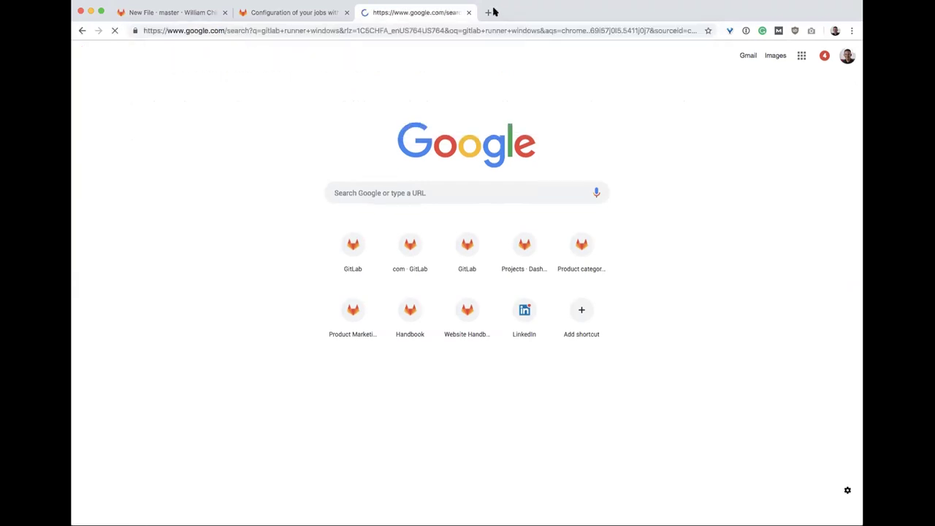
left_click(288, 138)
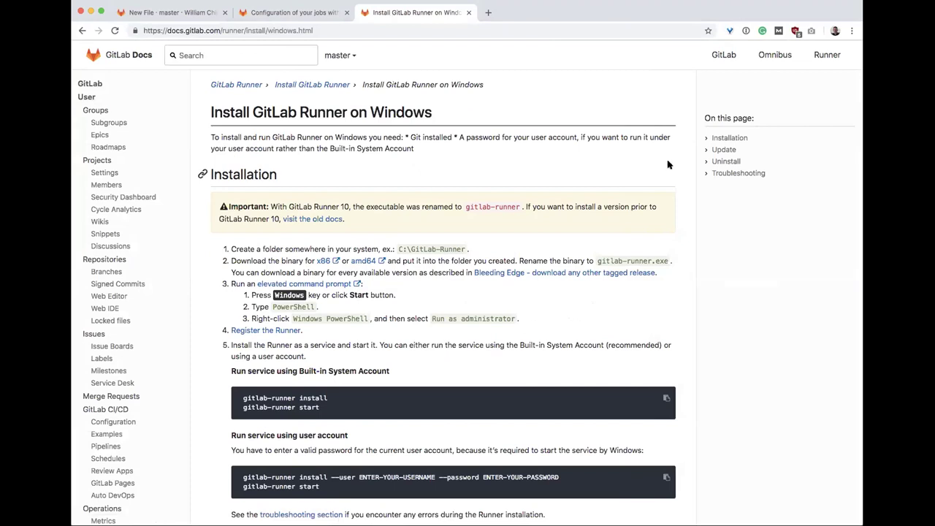
Read the Installation section of the Windows runner page, including the commands for running the service
scroll(669, 164, "down", 3)
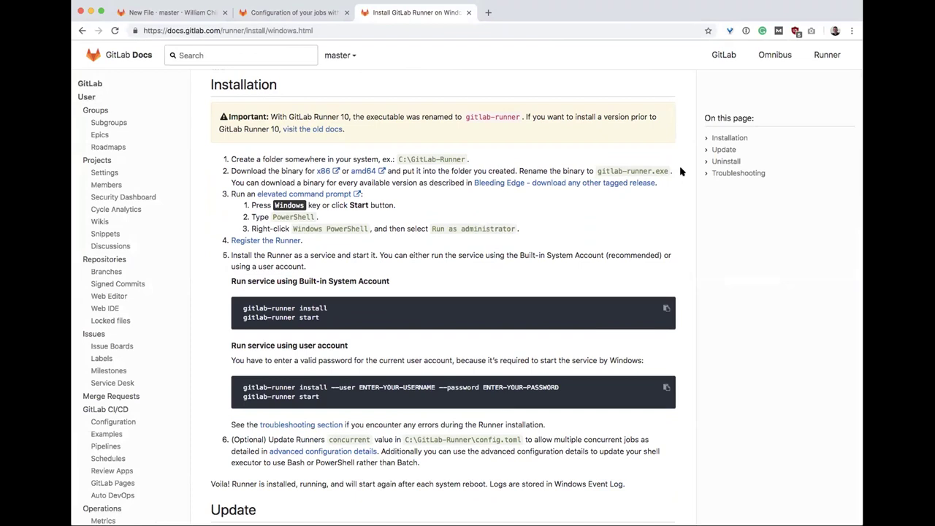
scroll(680, 171, "down", 1)
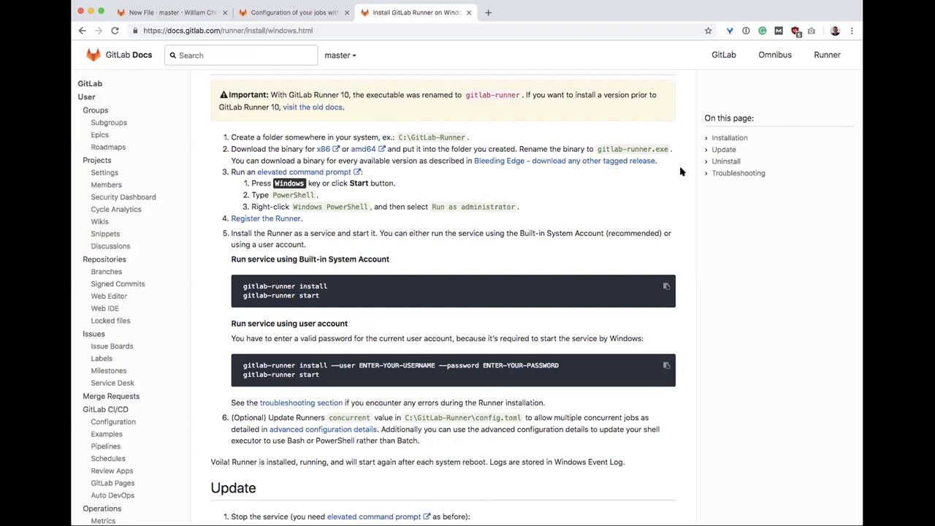
scroll(451, 55, "up", 1)
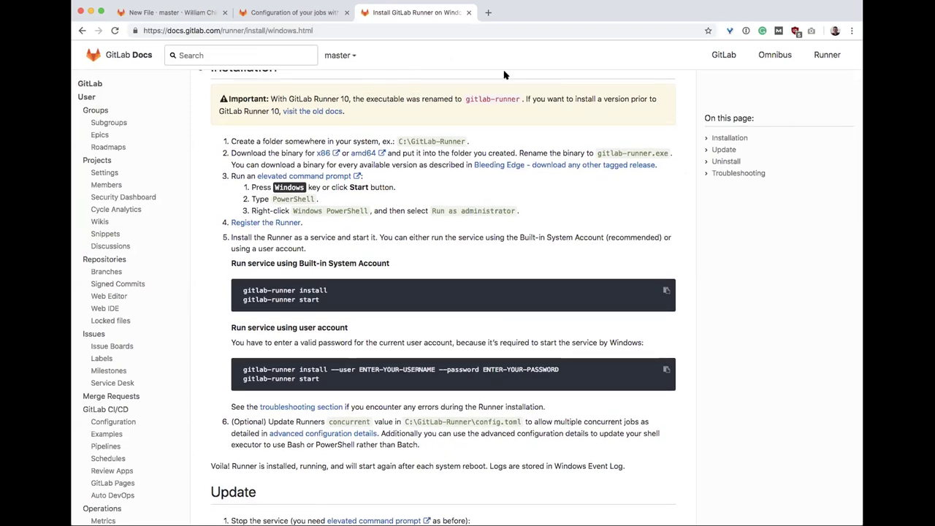